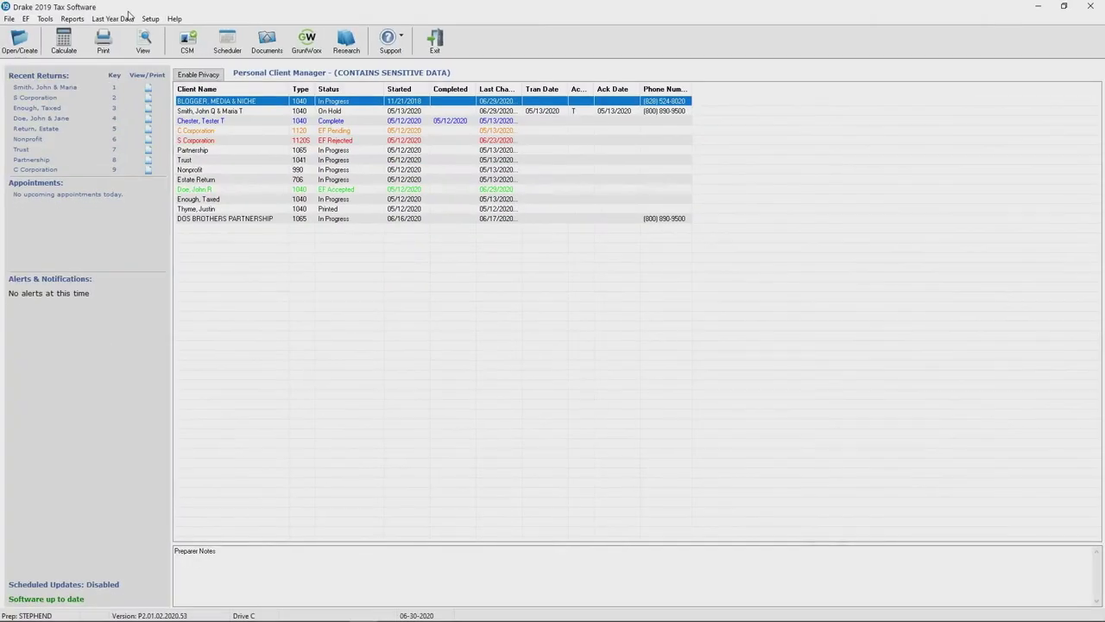
Start Last Year Data organizers, acknowledge the notice, and pick Comprehensive Organizer.
click(120, 19)
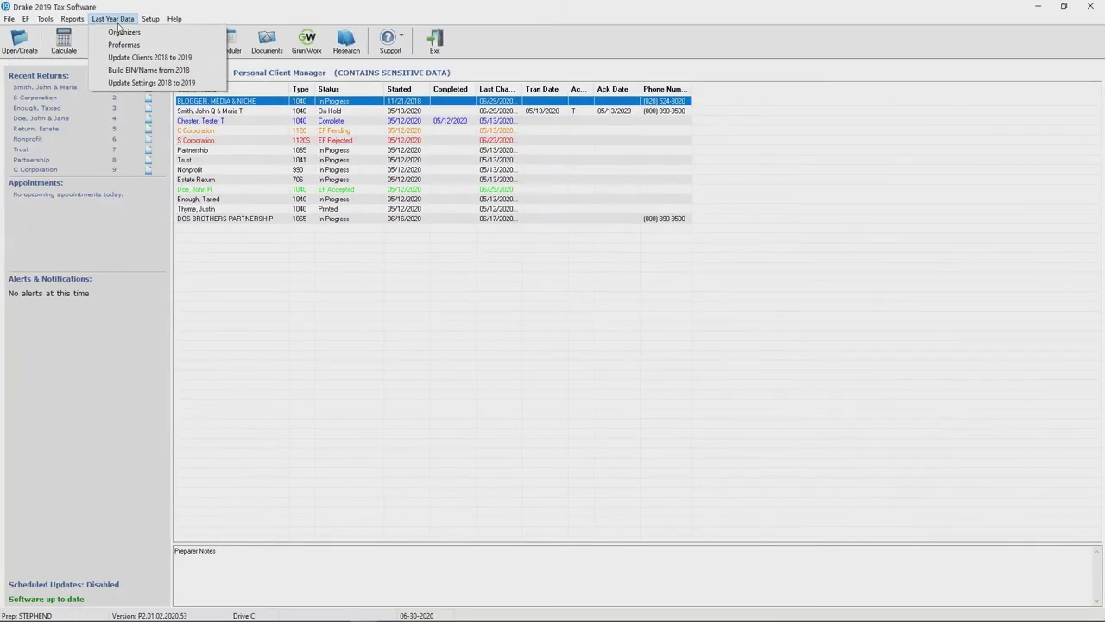
click(121, 32)
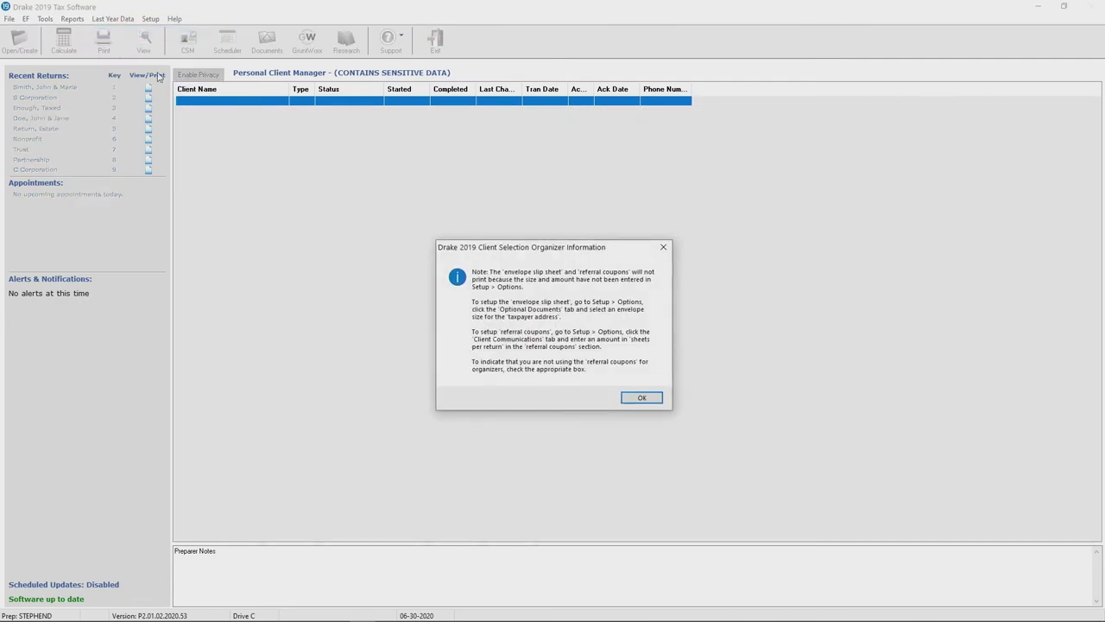
click(646, 401)
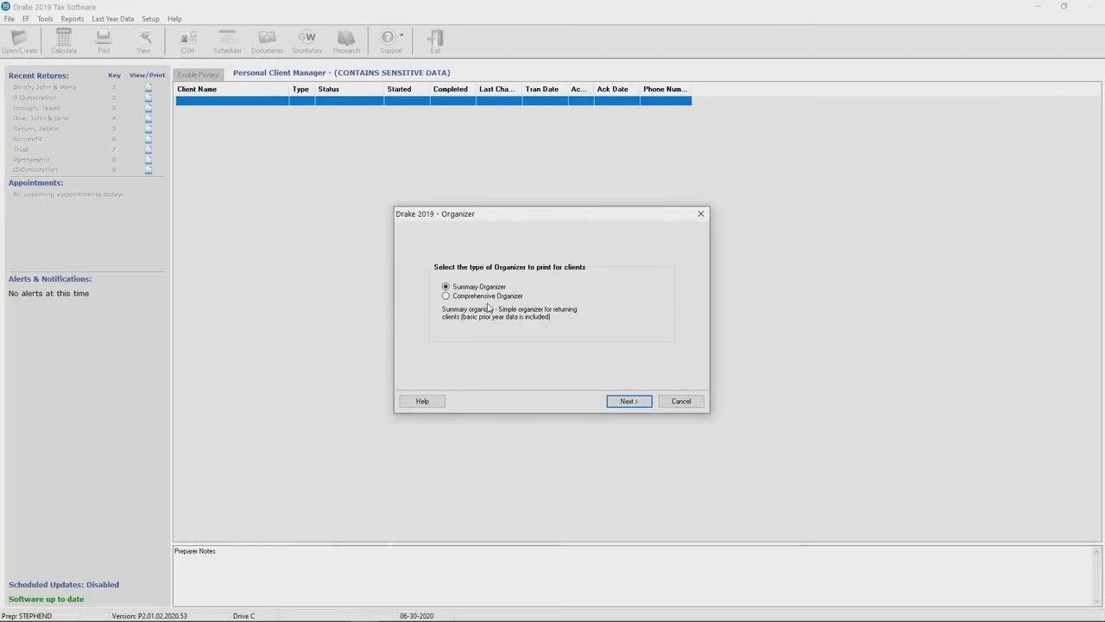
click(462, 298)
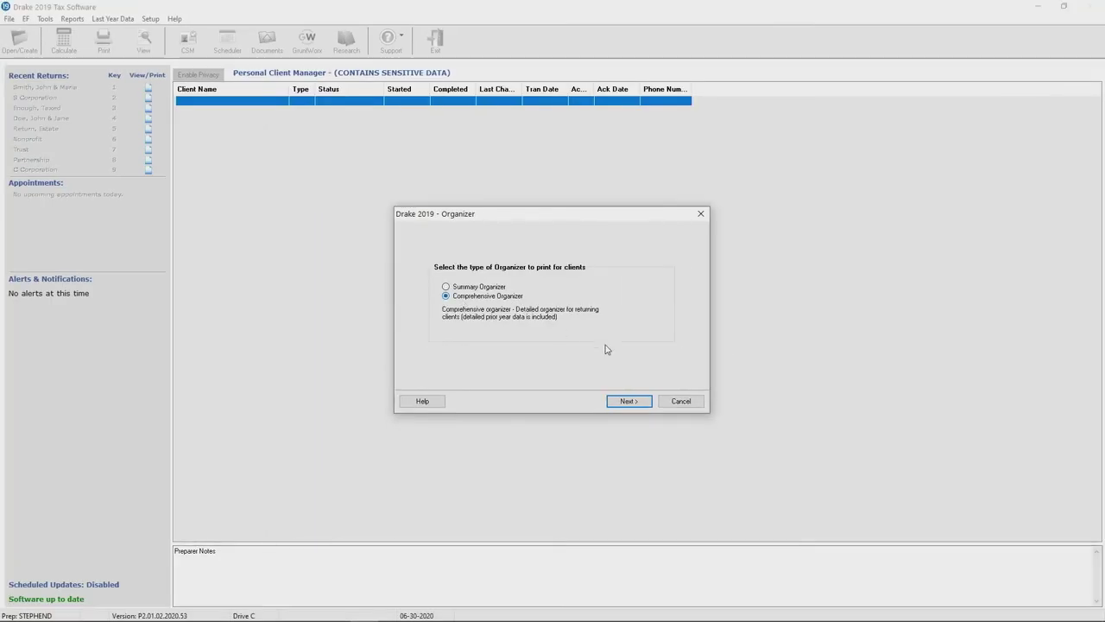
Add Doe, John to Selected Clients and continue to the 1040 organizer options.
click(623, 400)
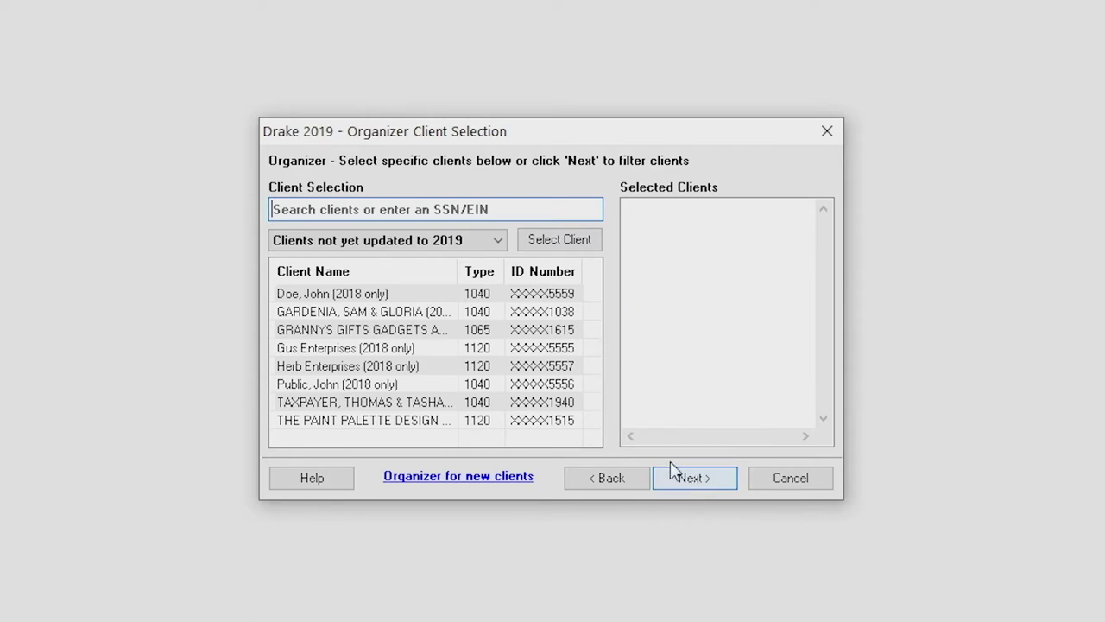
double_click(362, 298)
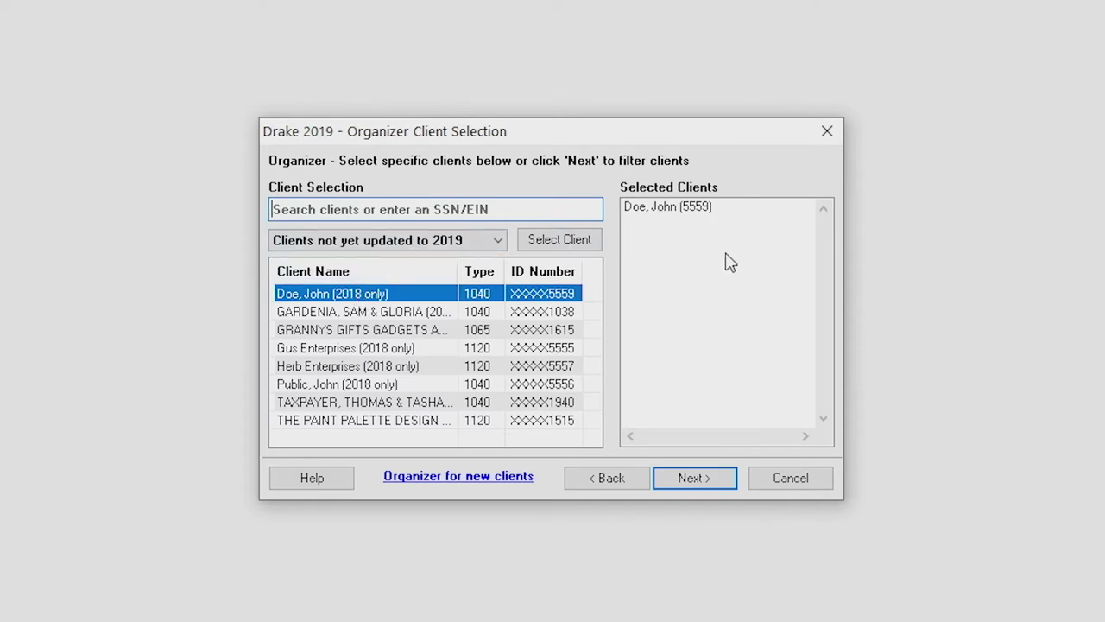
click(706, 481)
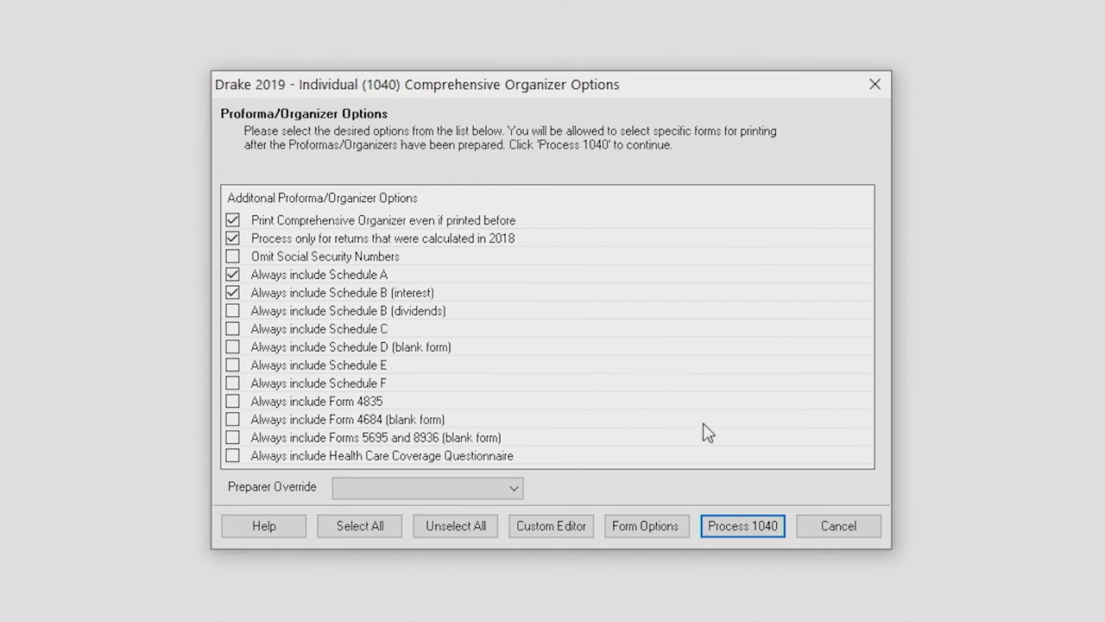
Run Process 1040 with the default Comprehensive Organizer options.
click(731, 525)
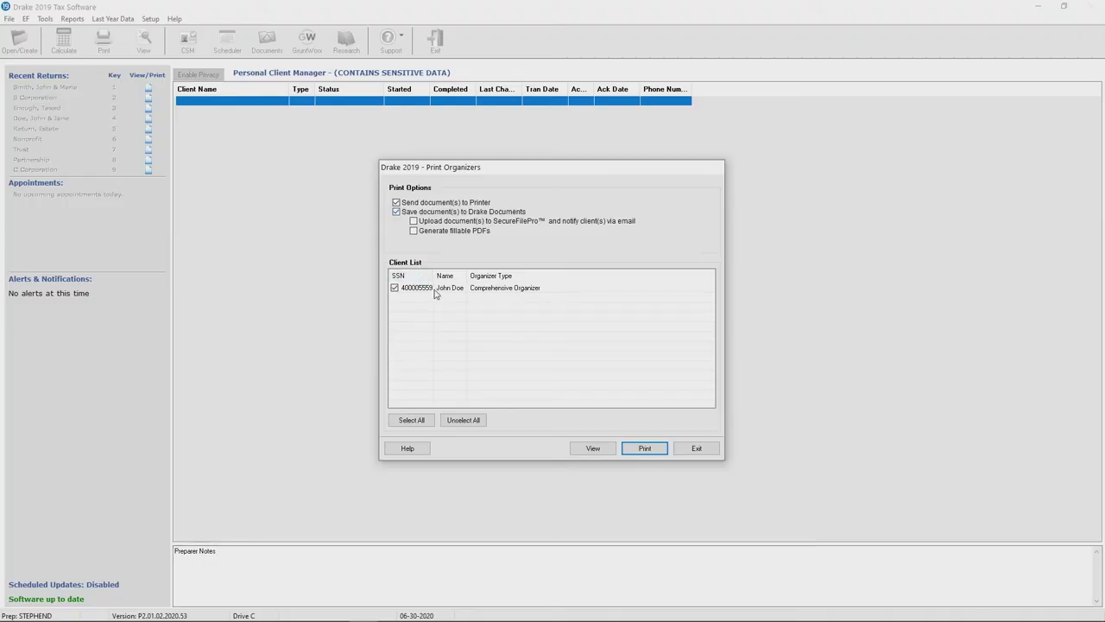
View John Doe's processed Comprehensive Organizer.
click(594, 448)
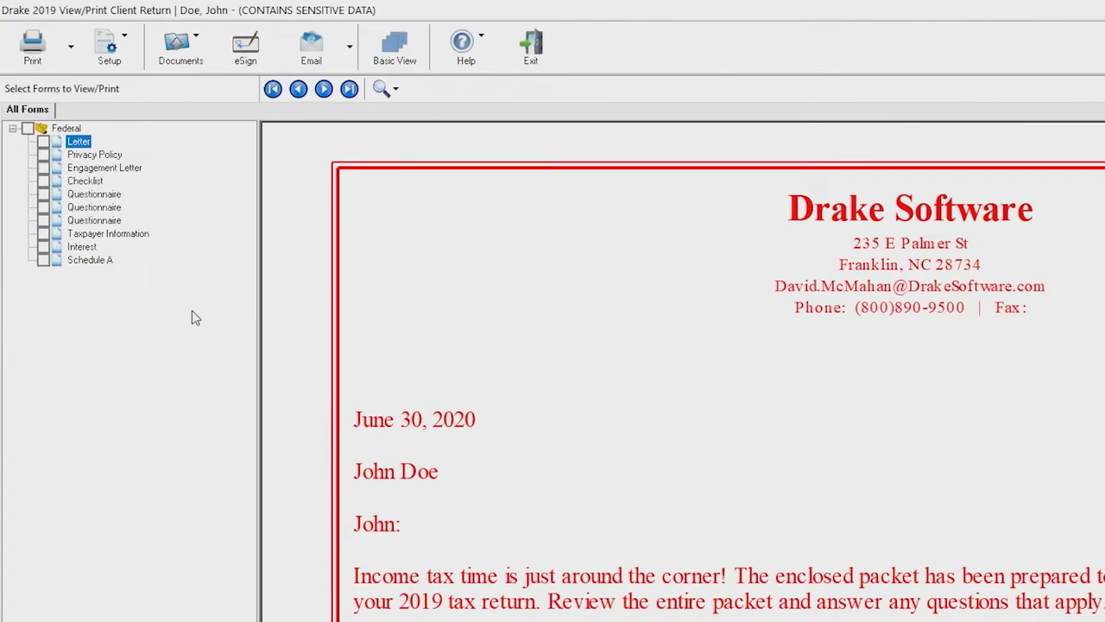
Preview the Privacy Policy, Engagement Letter and Checklist pages of the organizer.
click(113, 217)
click(112, 237)
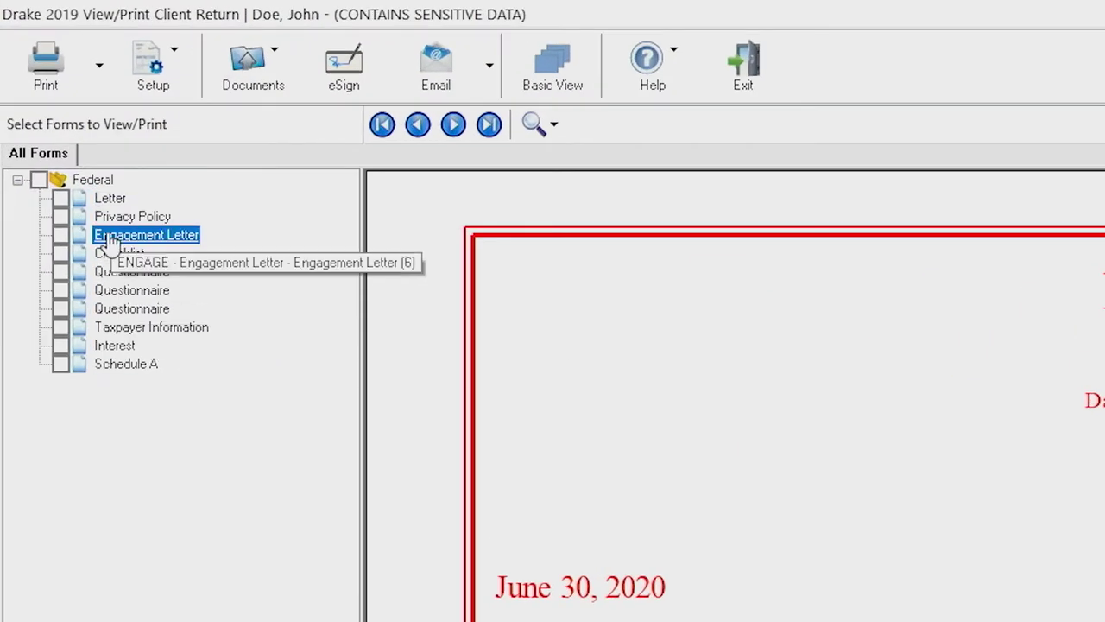
click(62, 127)
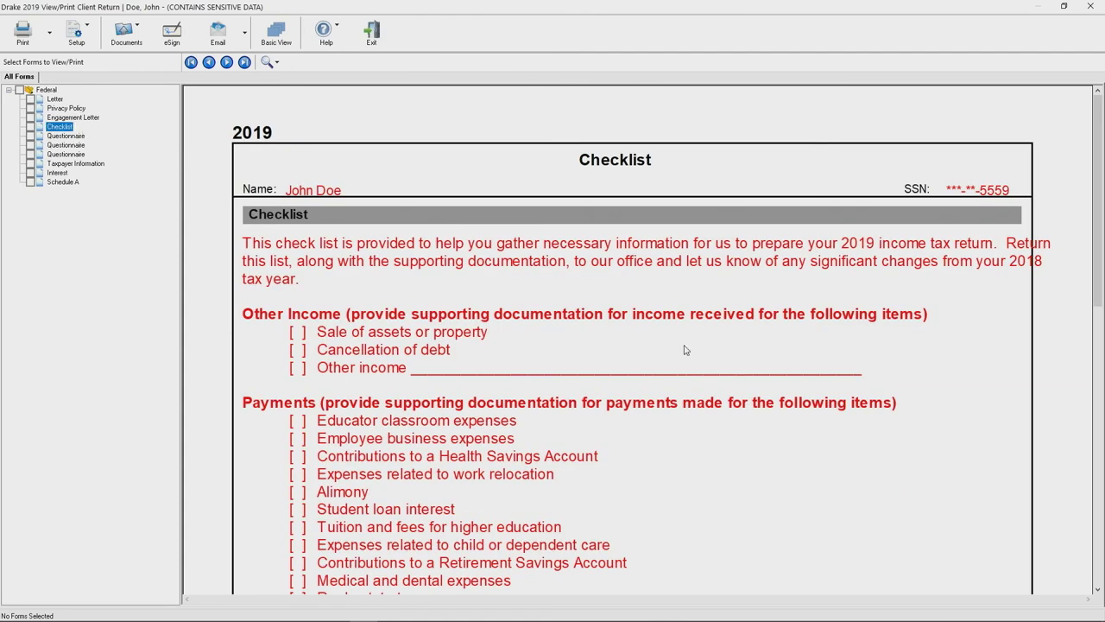
scroll(684, 350, down, 1)
scroll(684, 350, down, 1)
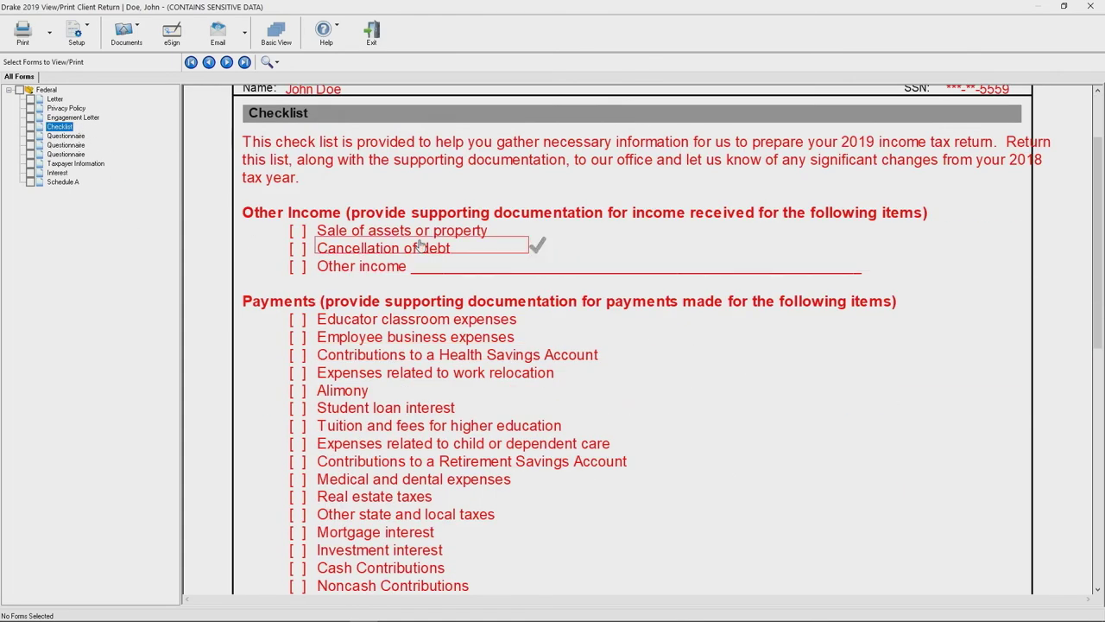
Scroll through the first Questionnaire page, then close the preview.
click(66, 135)
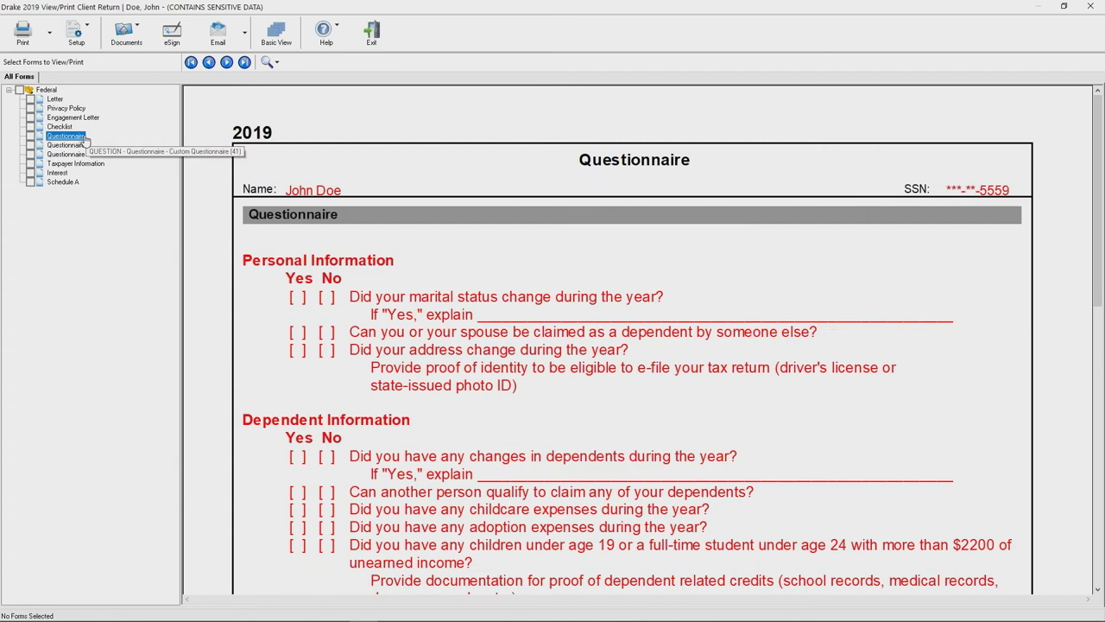
scroll(499, 331, down, 2)
scroll(500, 330, down, 1)
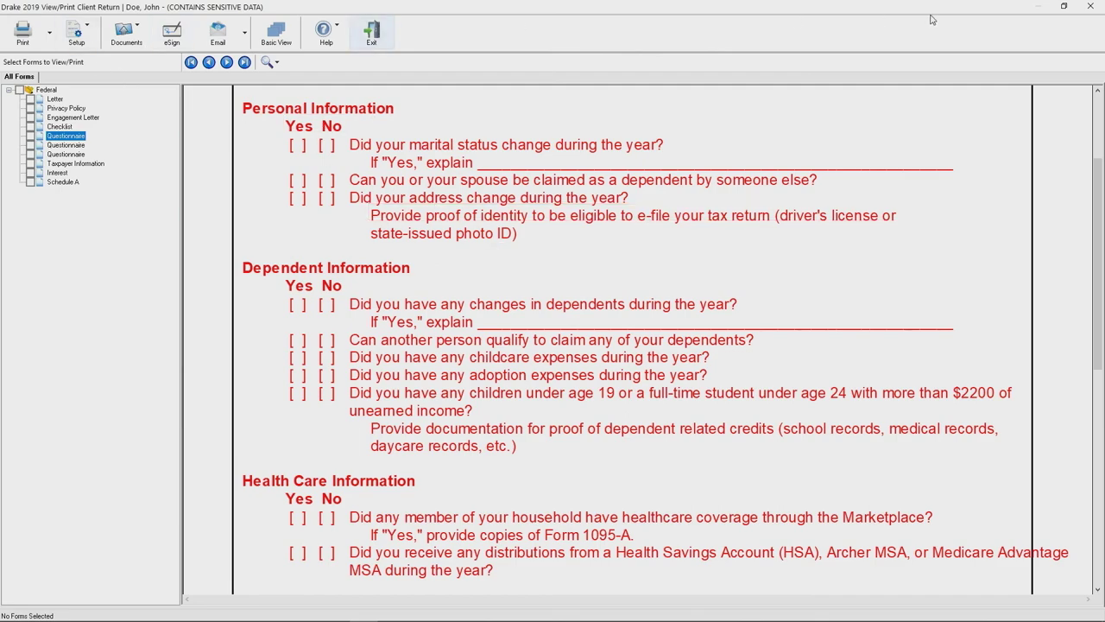
click(1098, 5)
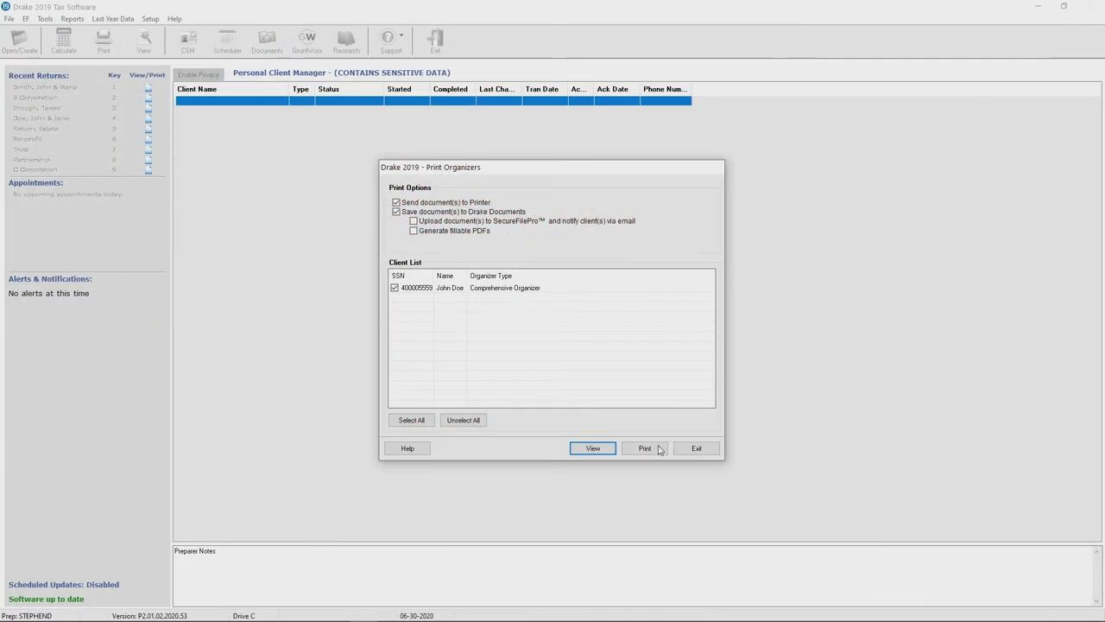